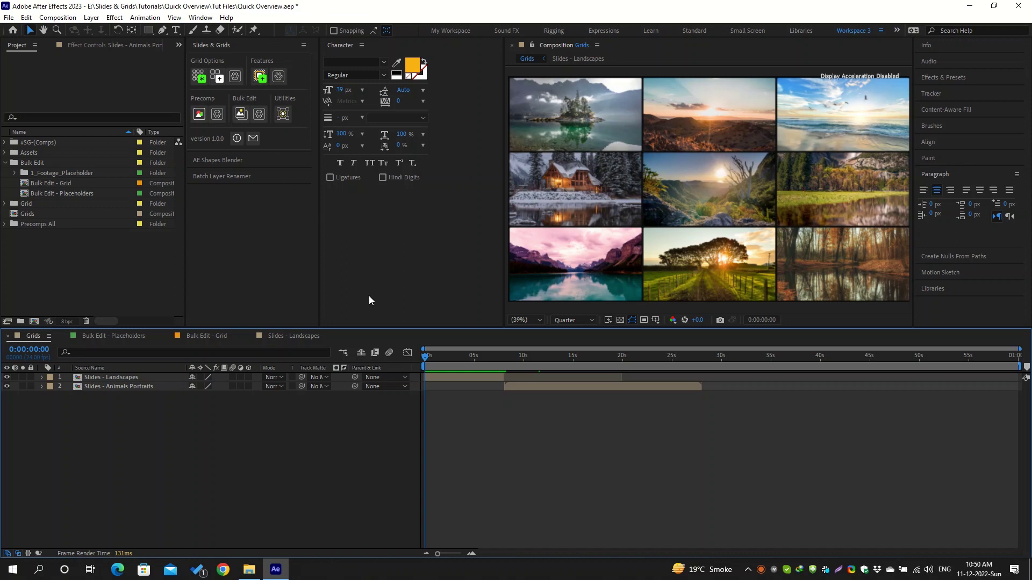
Step: Stop the grid animation preview and save the Grid and Features default settings
drag(426, 355, 453, 359)
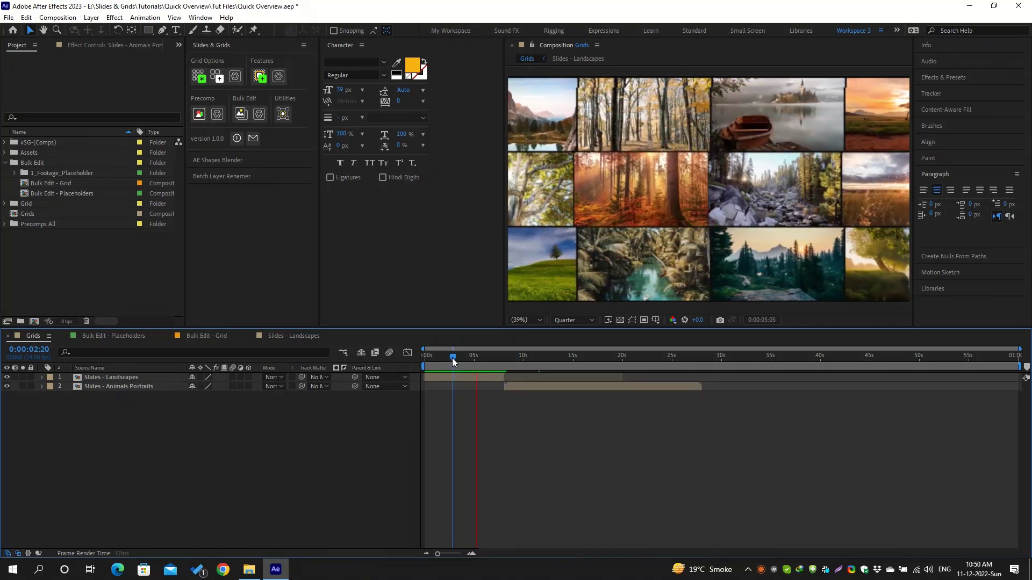
key(space)
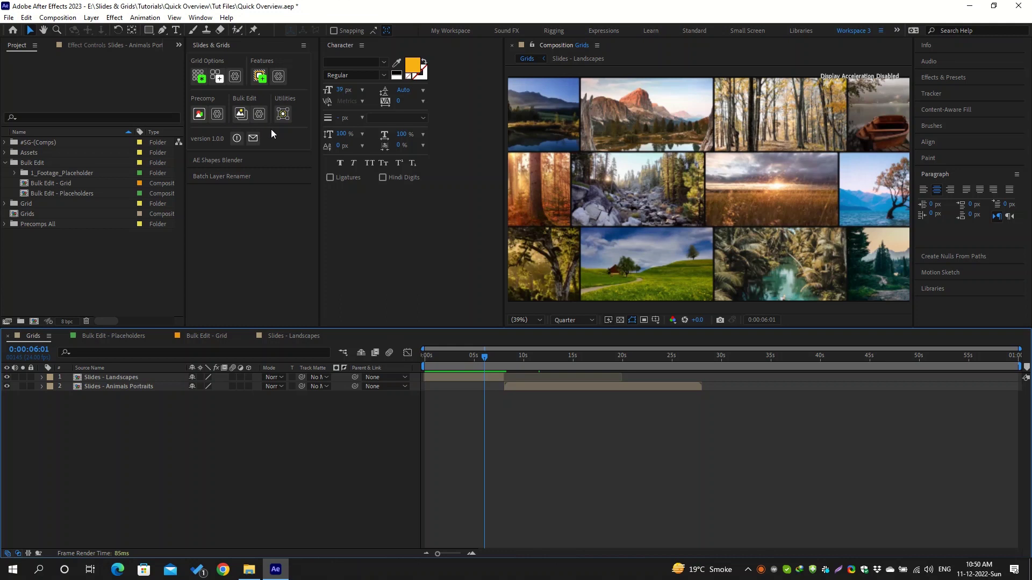
click(237, 76)
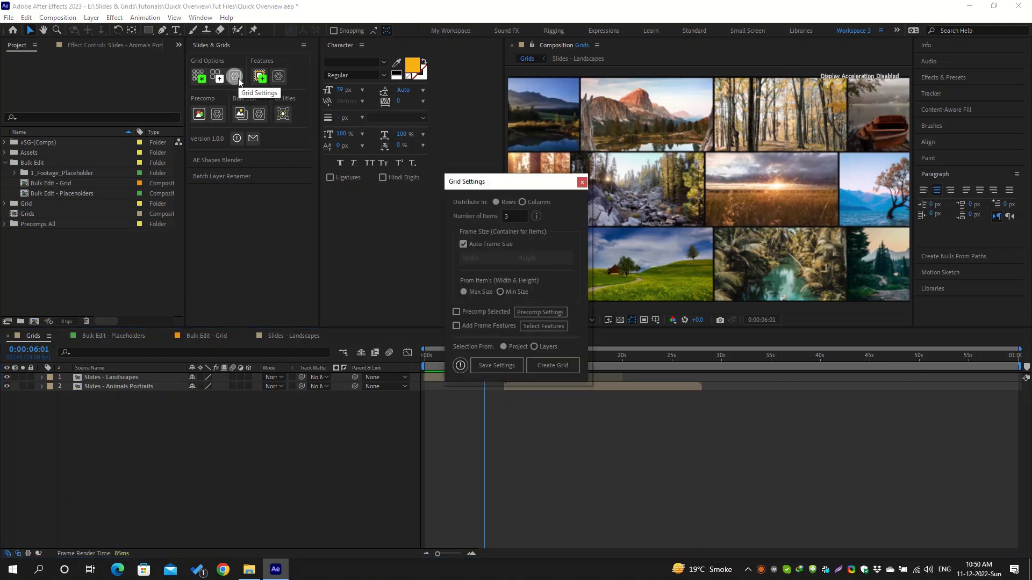
click(492, 361)
click(279, 76)
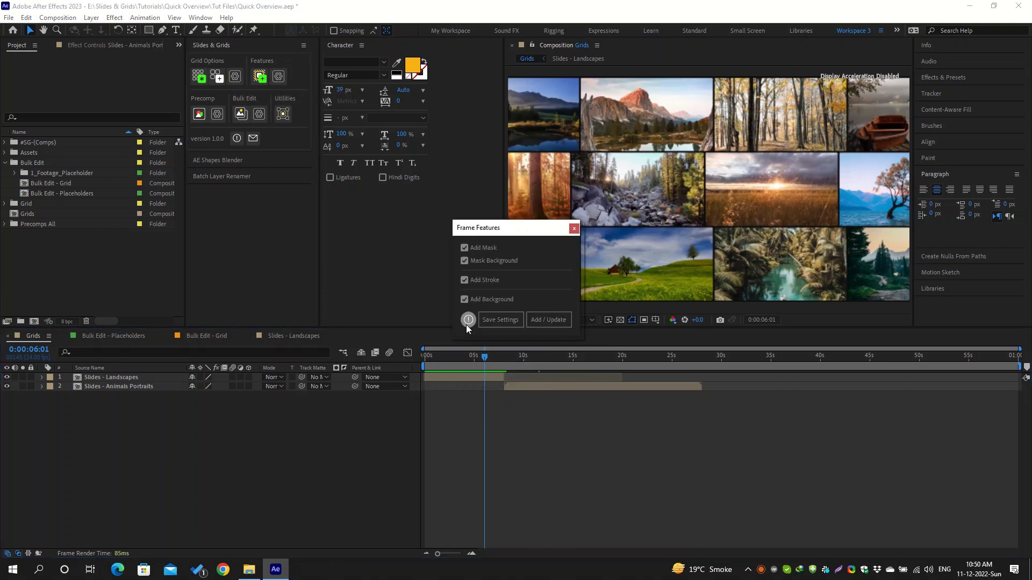
click(493, 324)
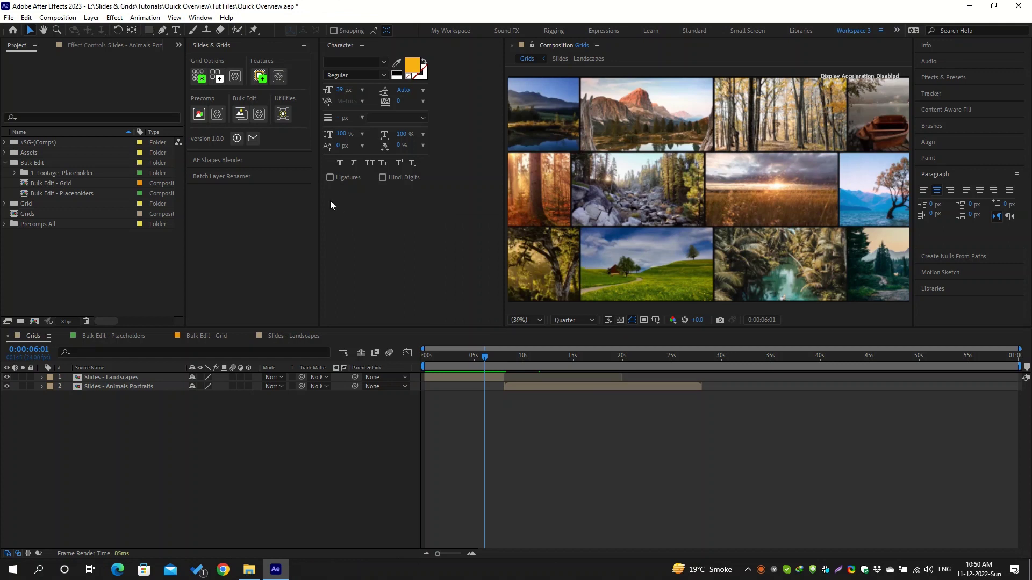
Step: Save the Precomp and Bulk Edit default settings, then review and close Utilities
click(217, 114)
click(484, 413)
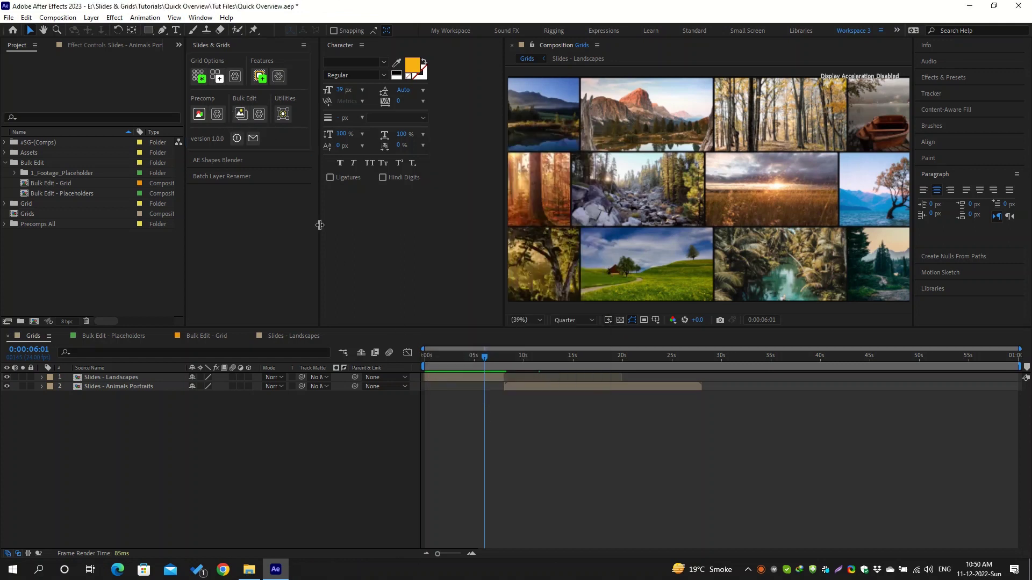
click(260, 115)
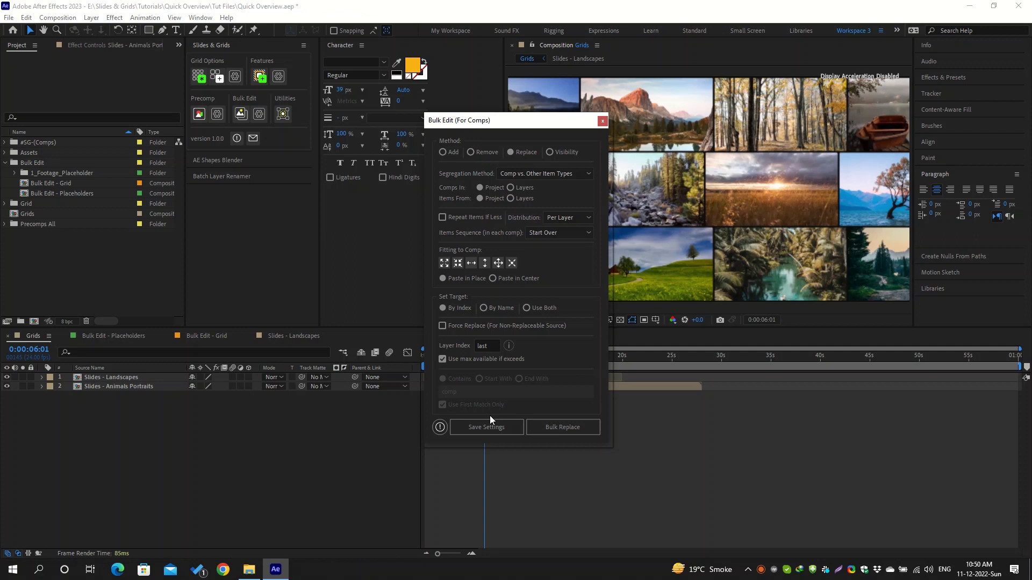
click(489, 426)
click(283, 113)
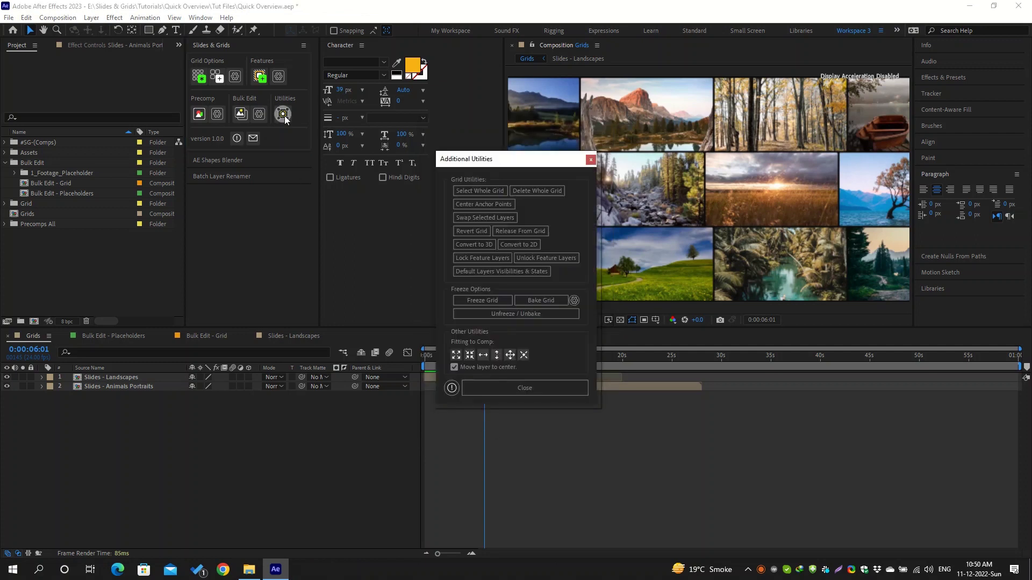
click(517, 388)
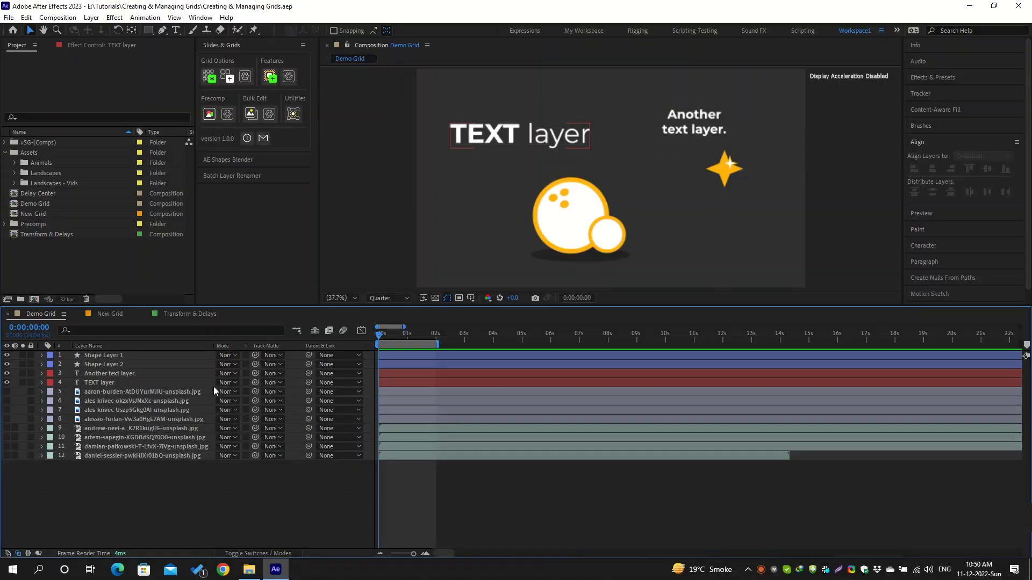
Step: Select all twelve Demo Grid layers, create the grid, and bring up its grid settings
click(15, 173)
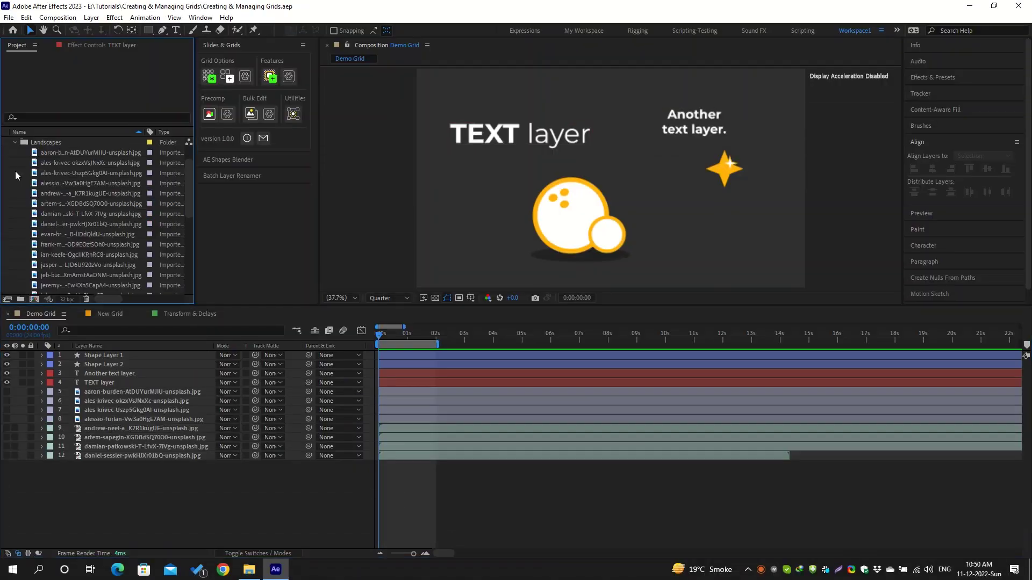
click(15, 143)
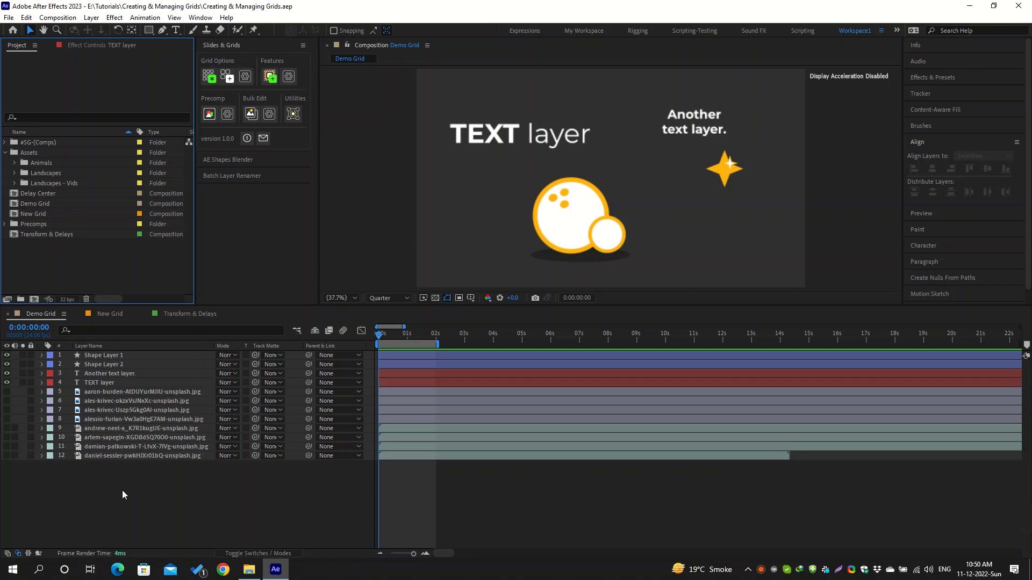
drag(123, 494, 115, 352)
drag(6, 391, 7, 456)
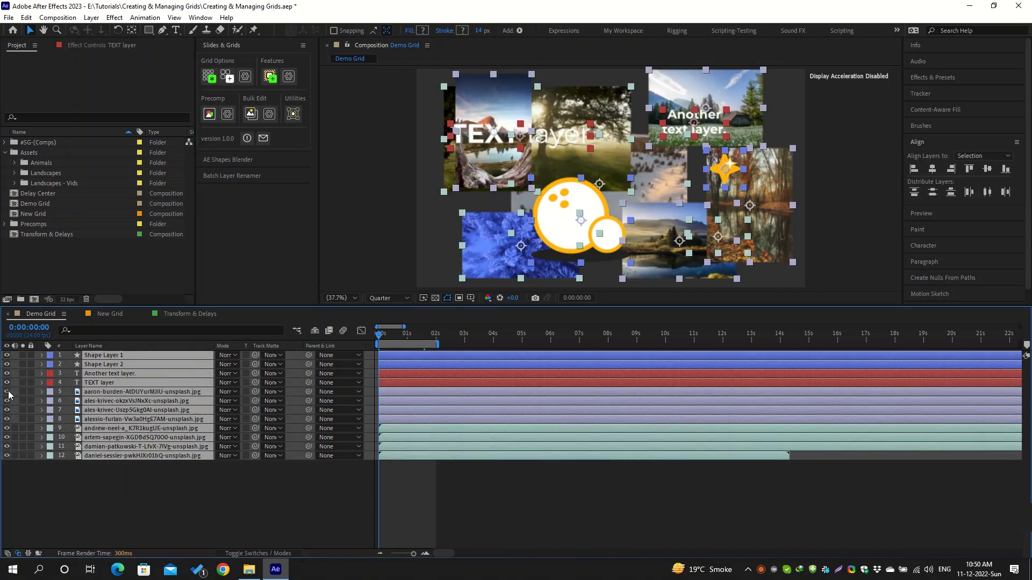
click(209, 77)
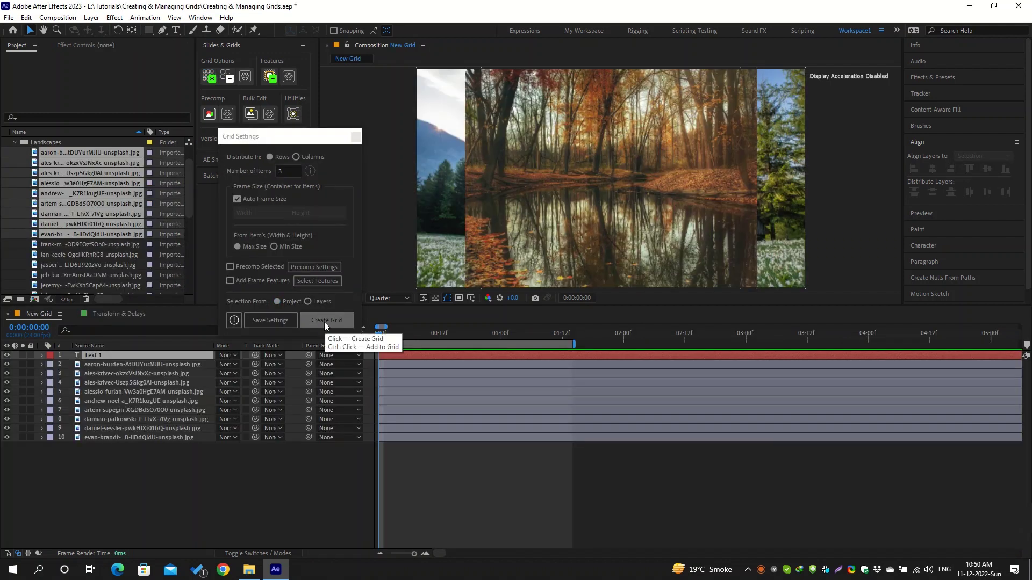
Step: Build the landscape image grid, set If Size Differs to Stretch to Fit, and adjust items per row
click(325, 323)
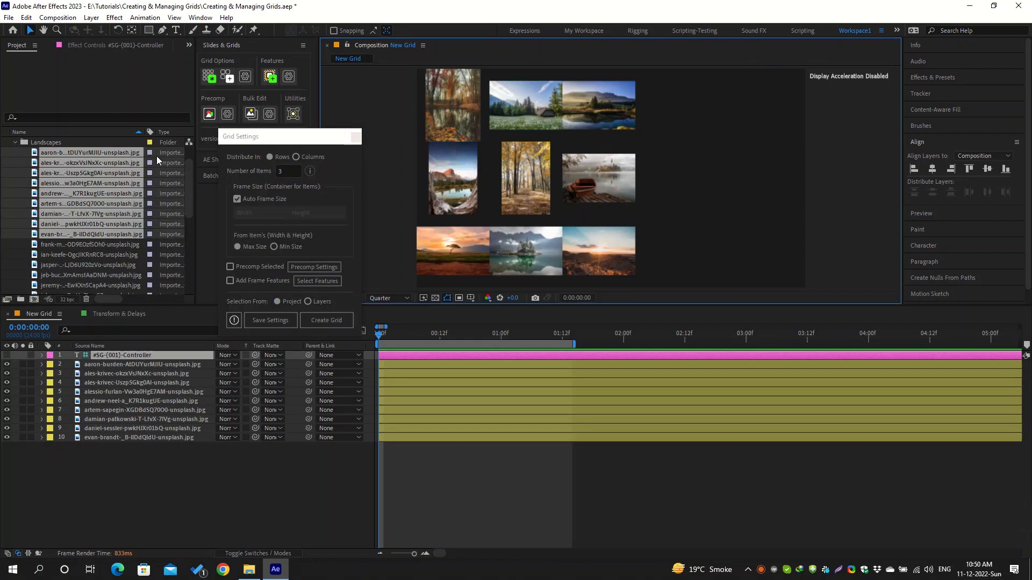
click(116, 45)
click(143, 205)
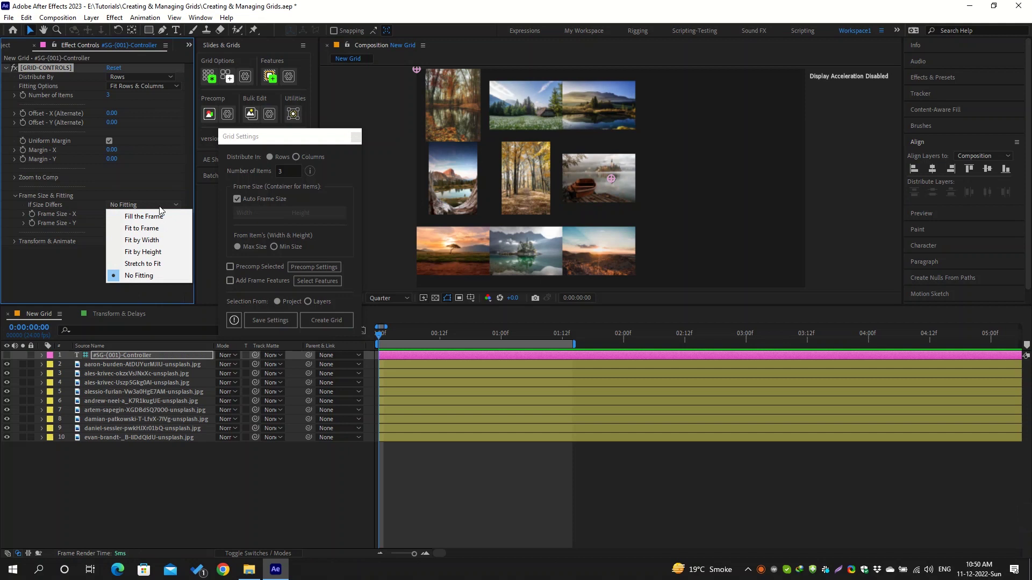
click(161, 267)
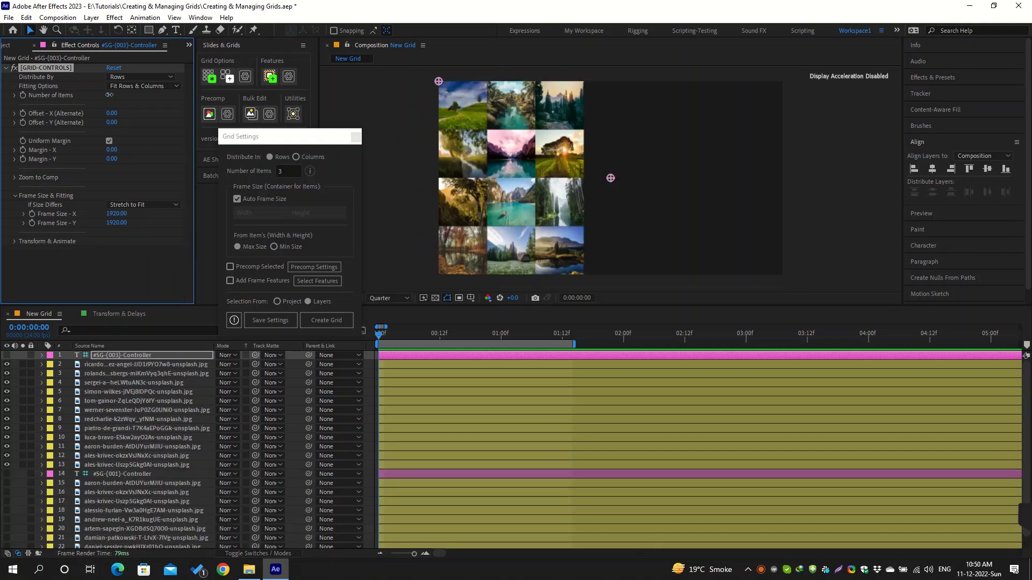
mouse_move(117, 95)
mouse_down()
mouse_move(141, 95)
mouse_move(115, 87)
mouse_up()
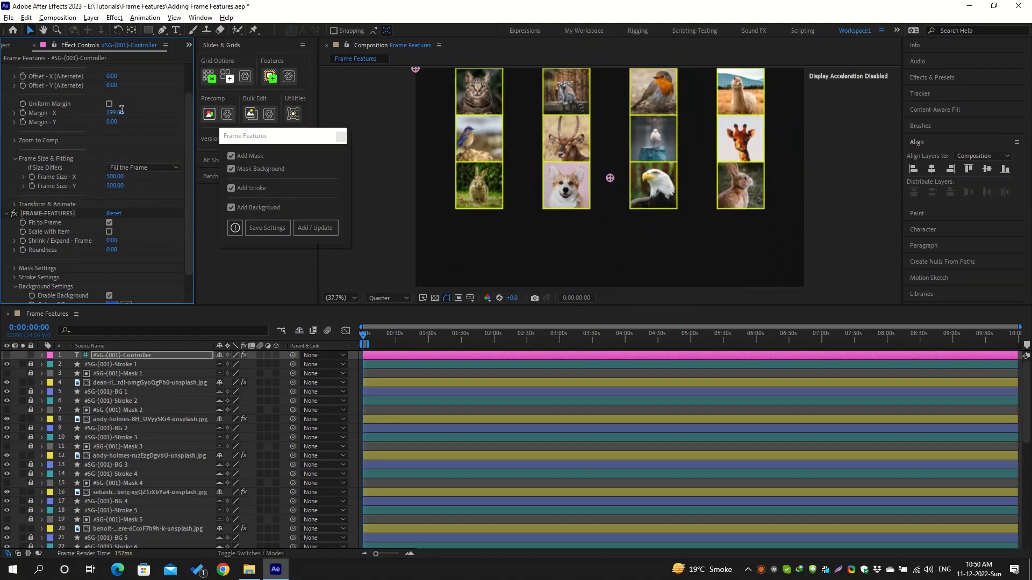
Step: Raise Roundness to make circular photo frames and adjust the background and dash offset values
drag(139, 146, 161, 146)
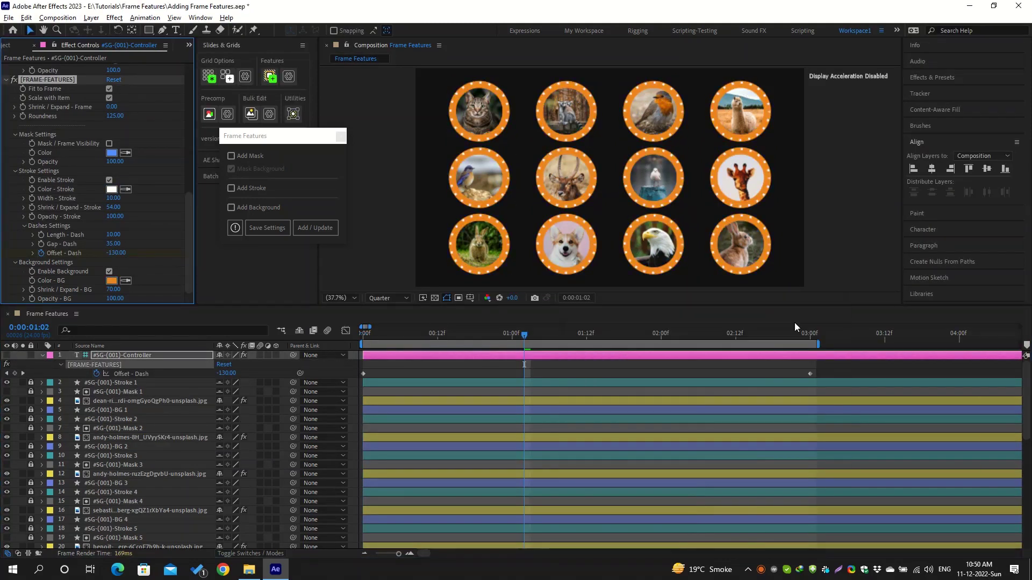
drag(120, 290, 111, 291)
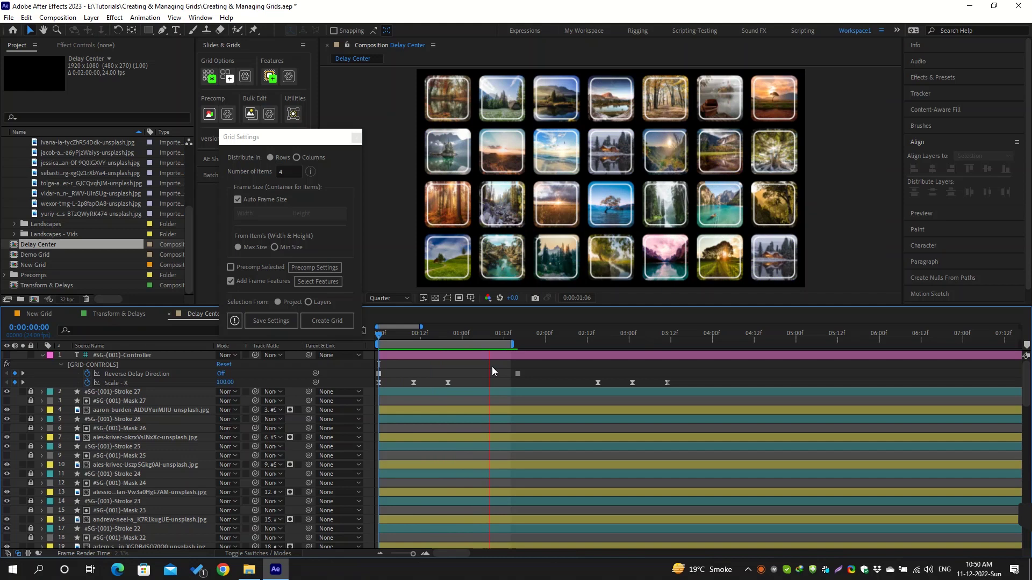
Step: Stop the preview and bring up the Additional Utilities dialog, moved clear of the grid
key(space)
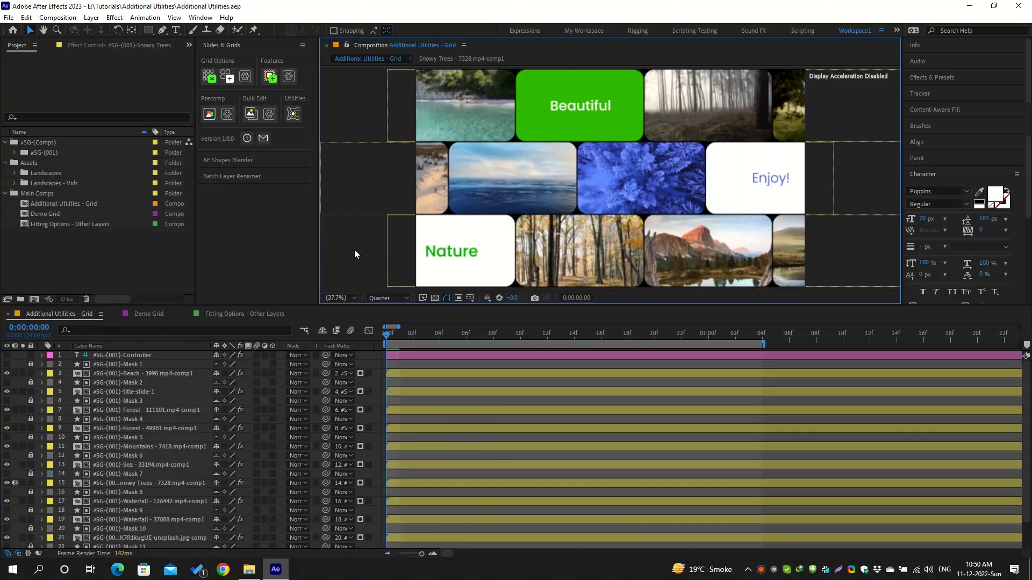
click(294, 114)
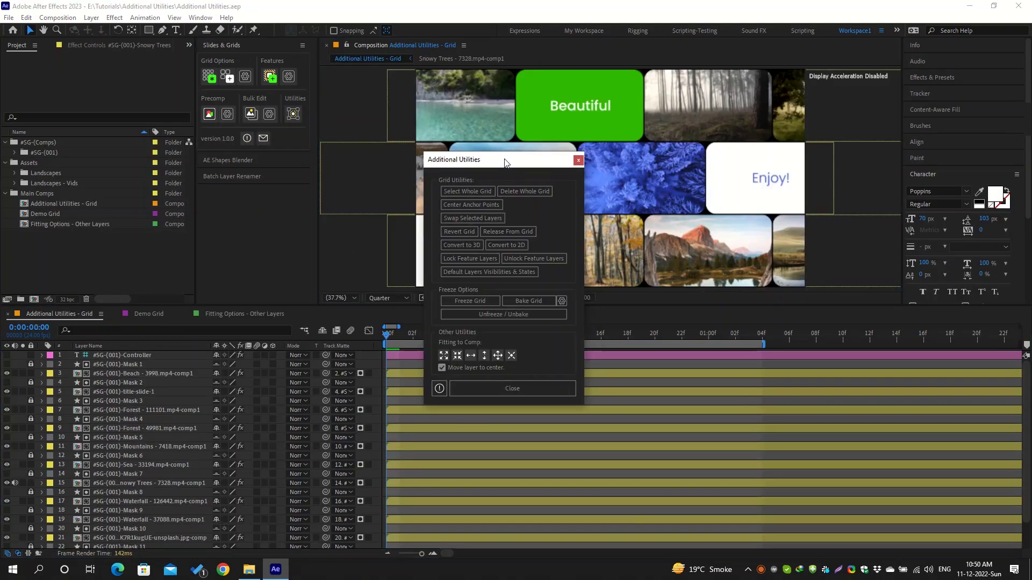
drag(518, 162, 300, 140)
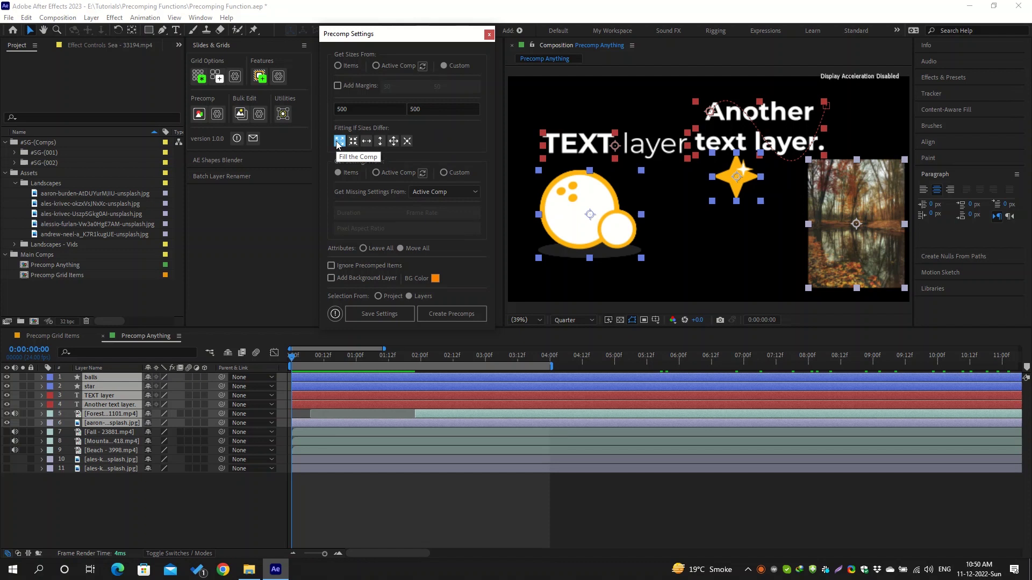
Step: Precompose the layers with 50-pixel margins and orange background layers, then open a photo precomp
click(452, 314)
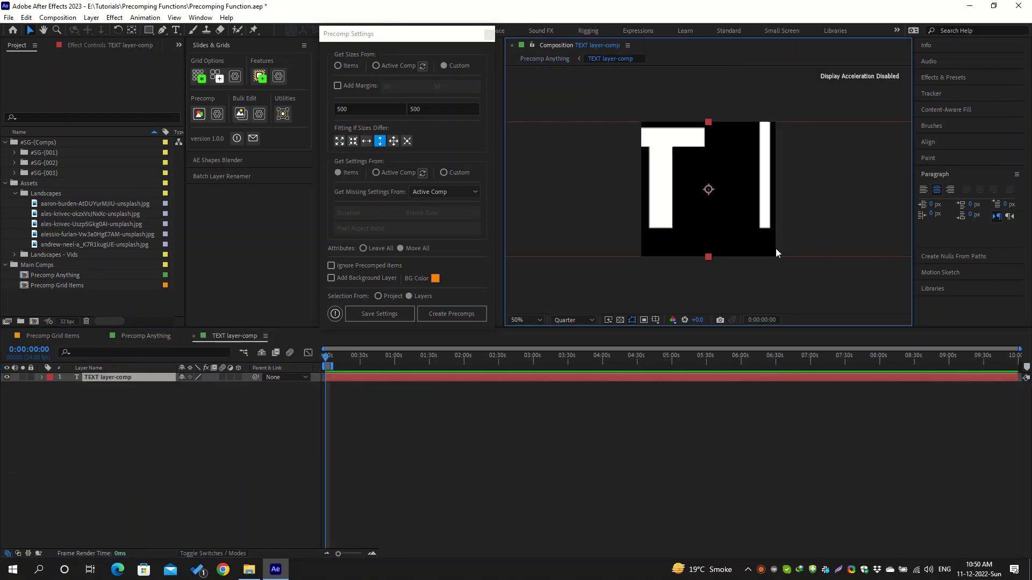
drag(576, 149, 606, 152)
drag(605, 70, 615, 87)
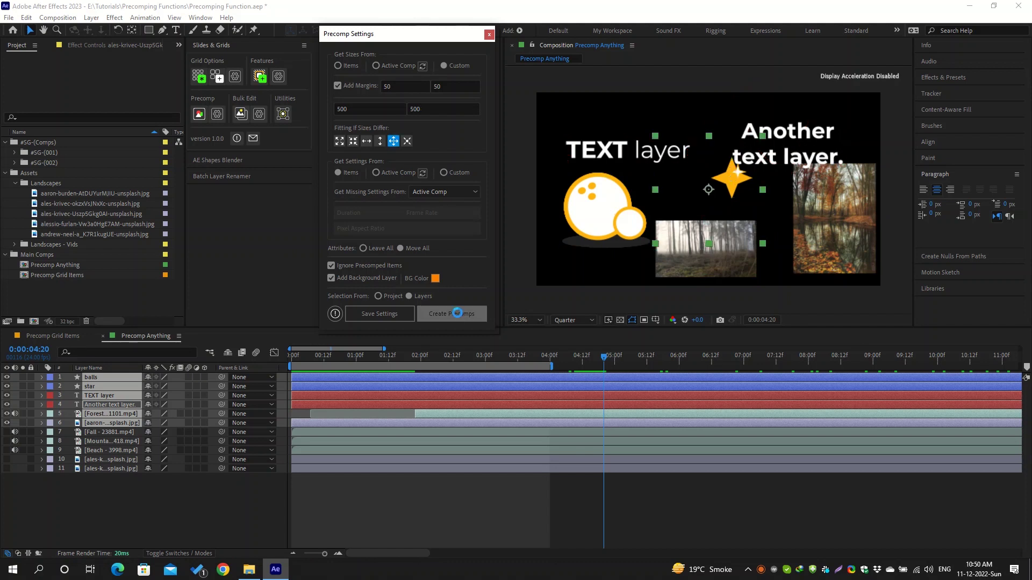
click(452, 314)
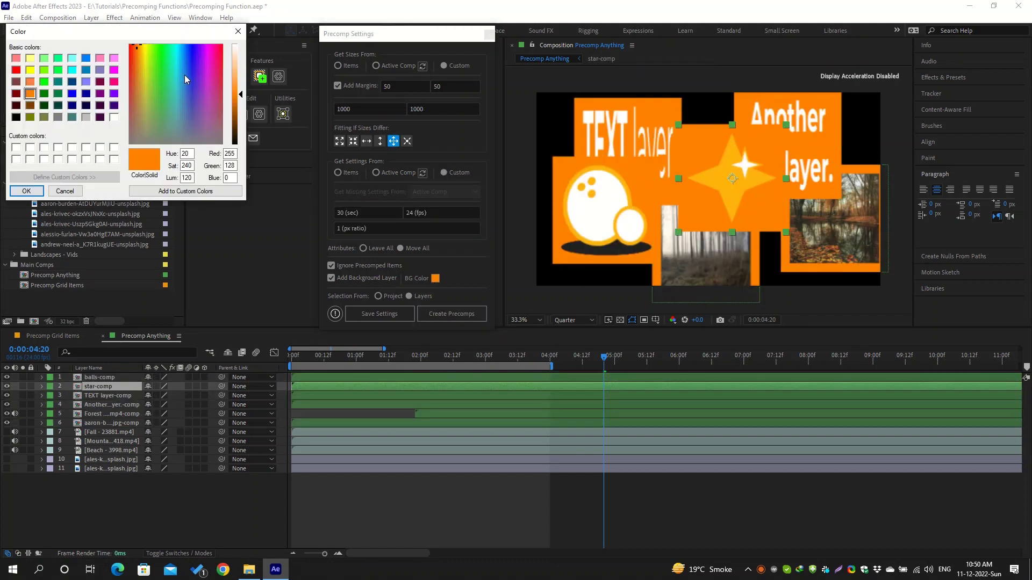
click(180, 68)
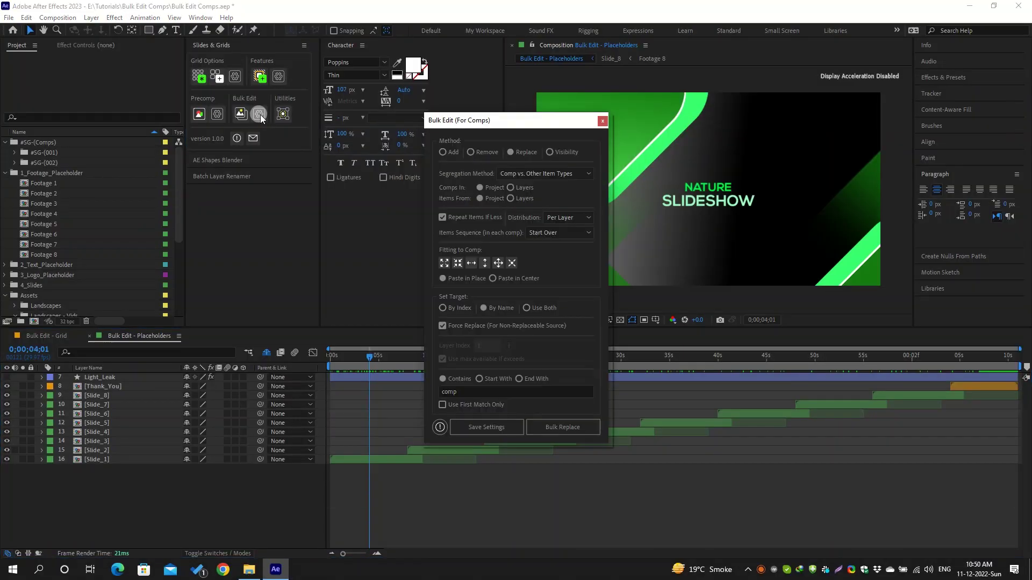
Step: Set the bulk-added footage to Fill the Comp and preview the resulting slides
drag(517, 122, 413, 12)
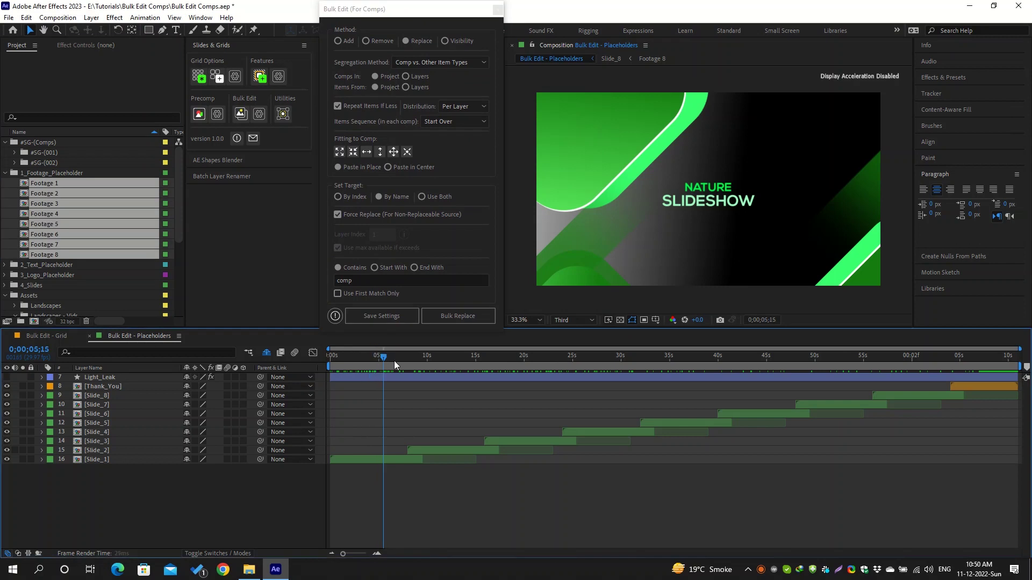
drag(394, 360, 601, 371)
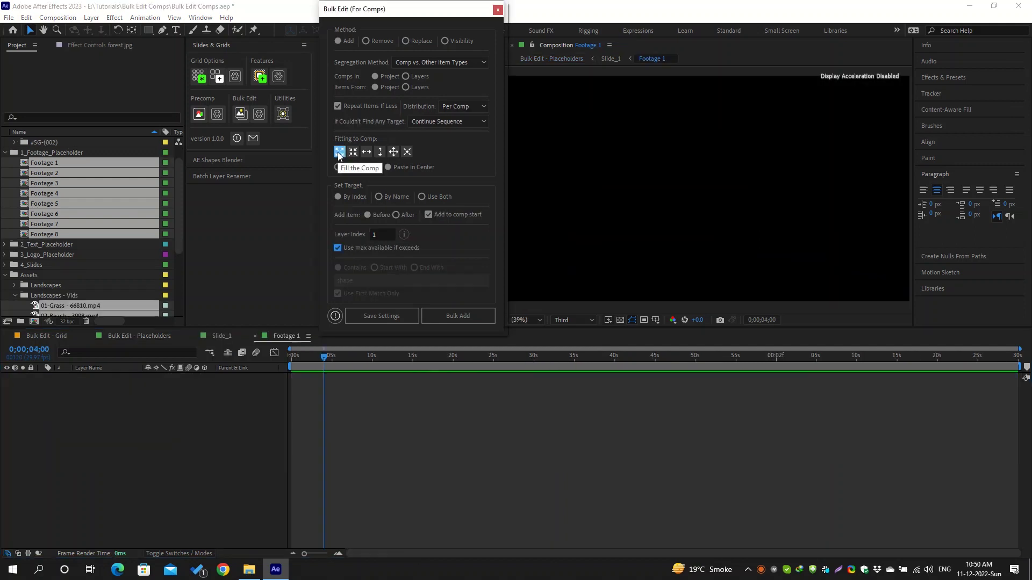
click(459, 314)
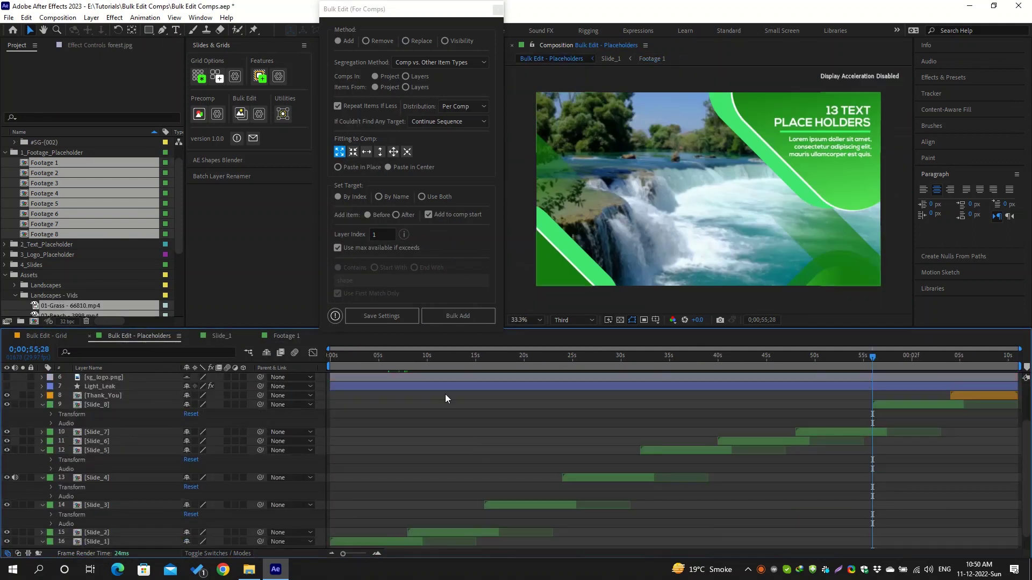
drag(448, 365, 668, 365)
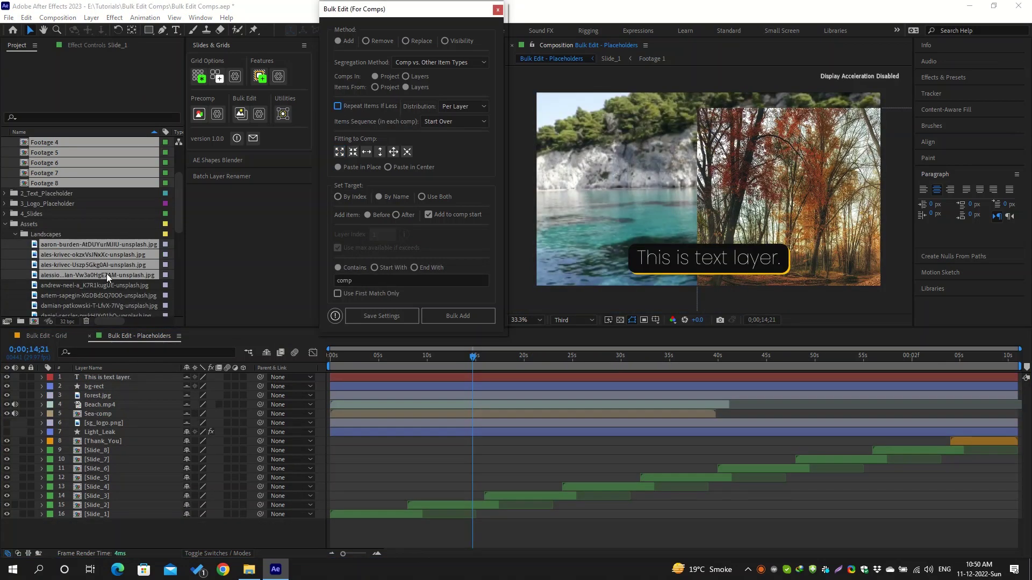
Step: Keep Per Comp distribution and try placeholder targeting by name, index and name, and index
scroll(106, 273, up, 3)
drag(12, 215, 40, 245)
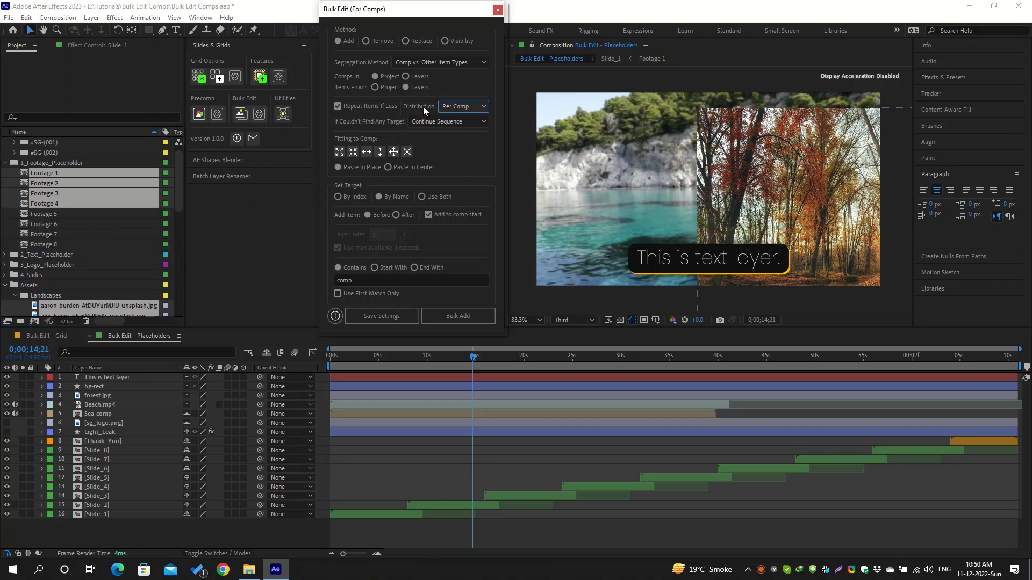
click(355, 197)
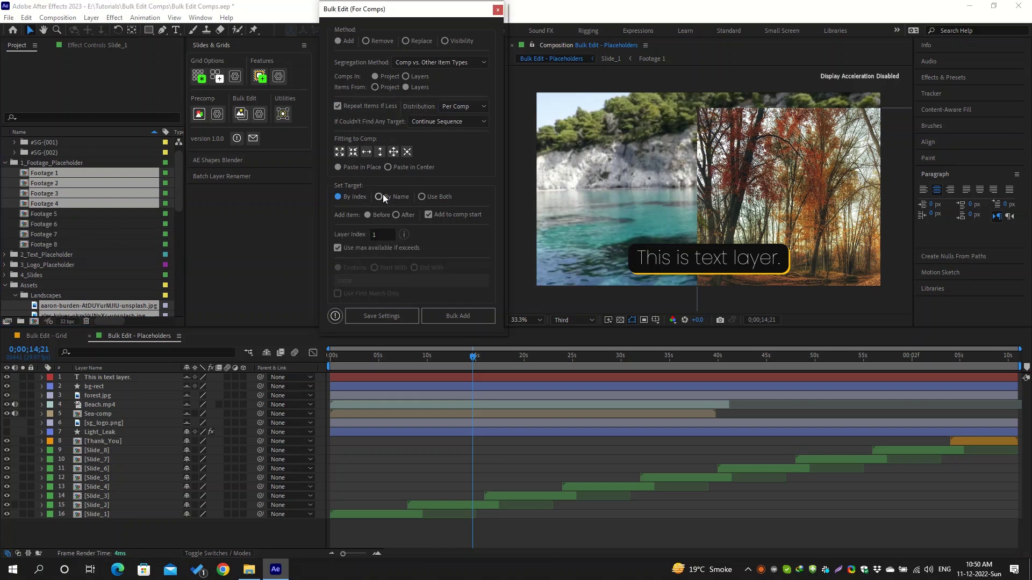
click(380, 197)
click(422, 197)
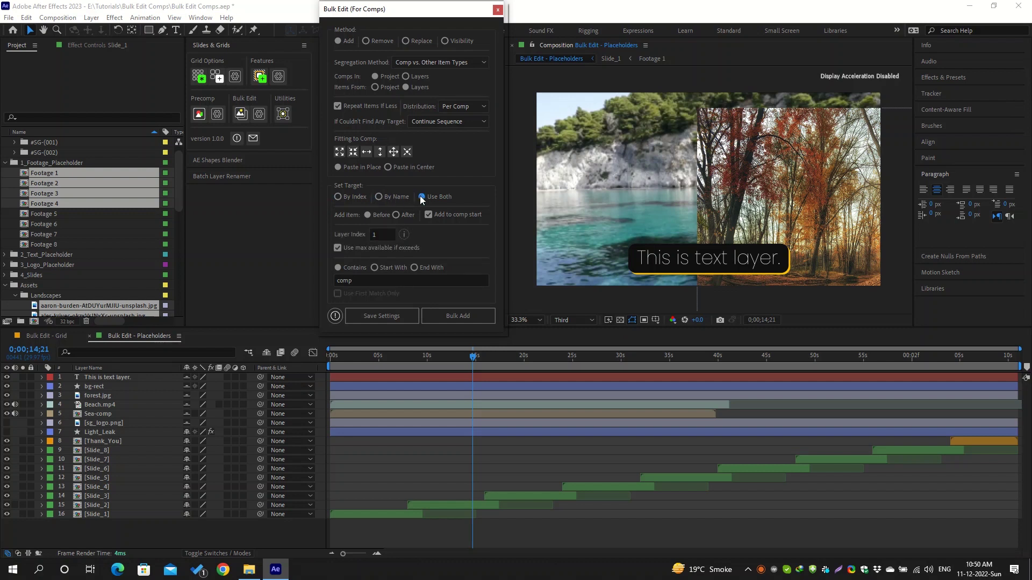
click(337, 196)
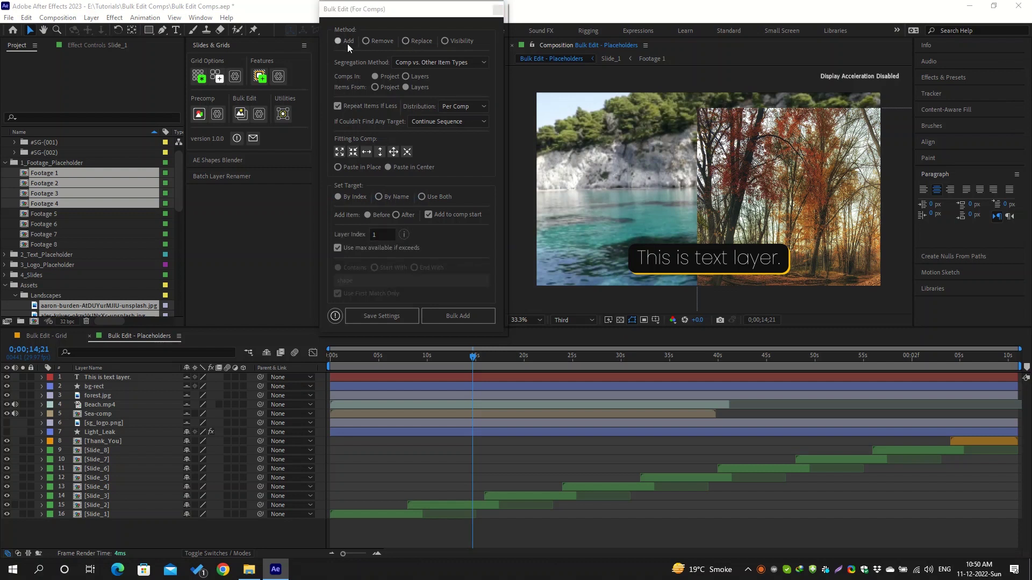
Step: Bulk-add the twelve numbered text layers into the Bulk Edit - Grid footage comps
click(47, 336)
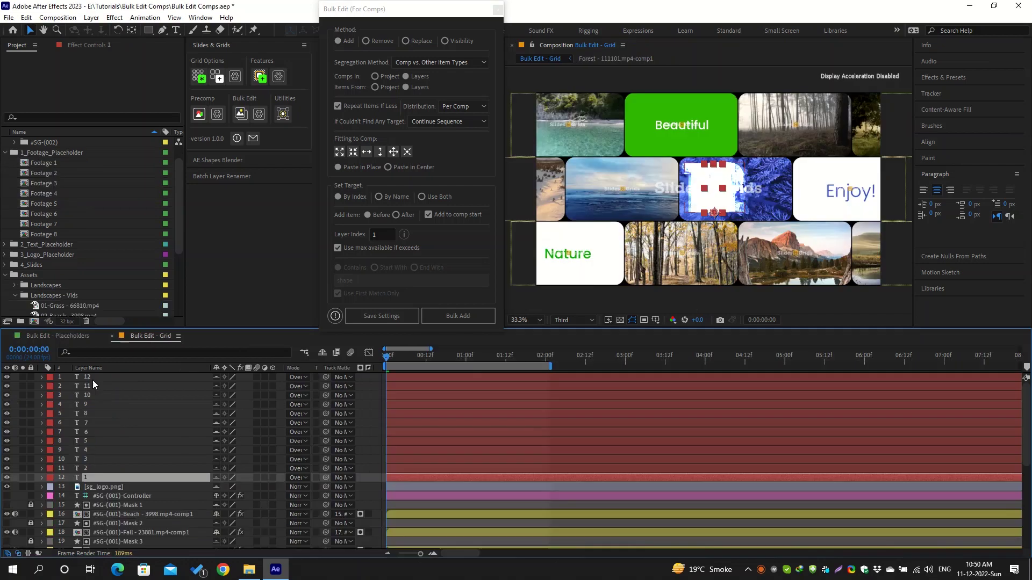
shift+click(93, 377)
scroll(179, 464, down, 6)
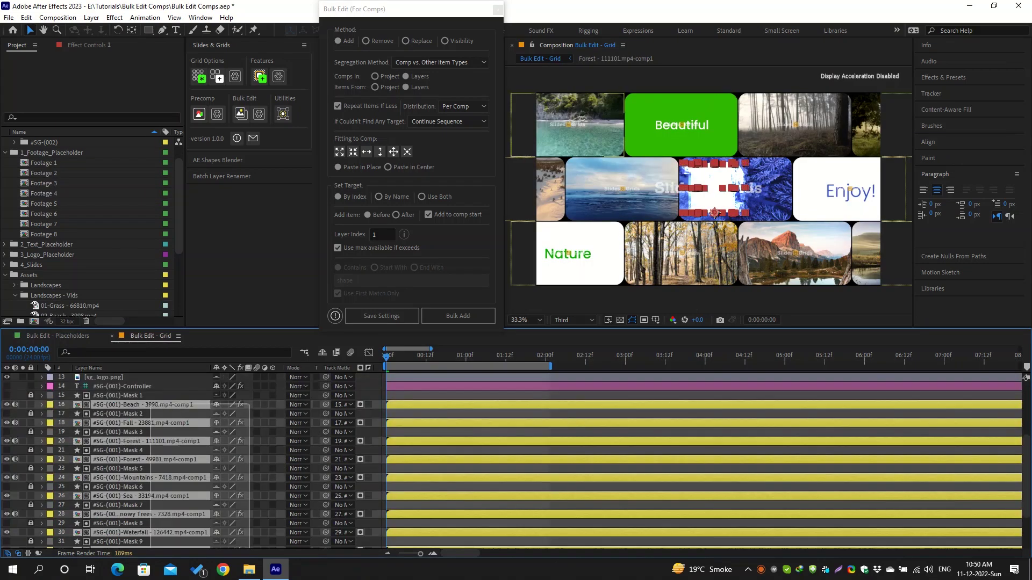
click(472, 316)
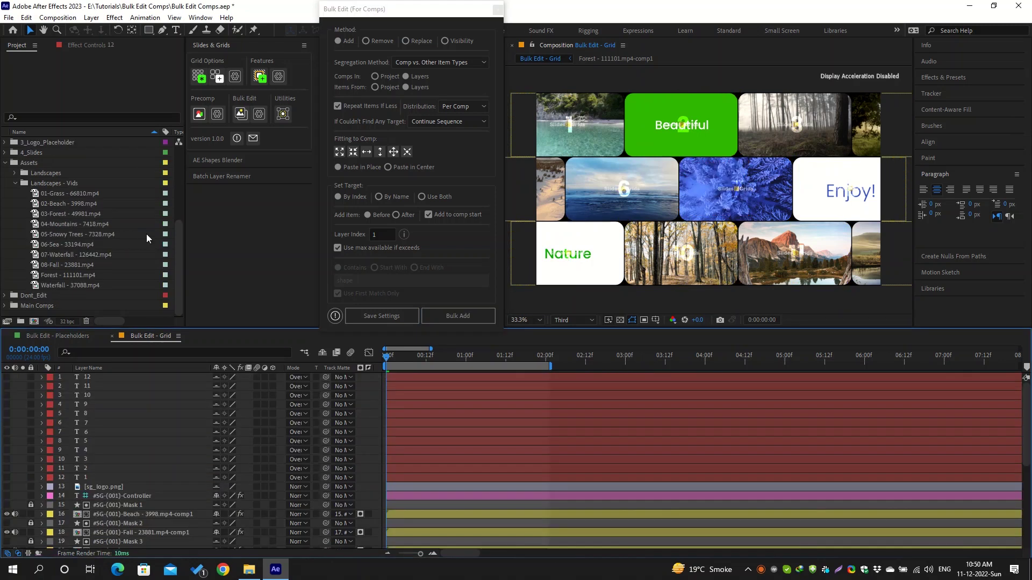
Step: Bulk-remove the number labels, then bulk-replace the grid footage with thirteen landscape images
click(366, 41)
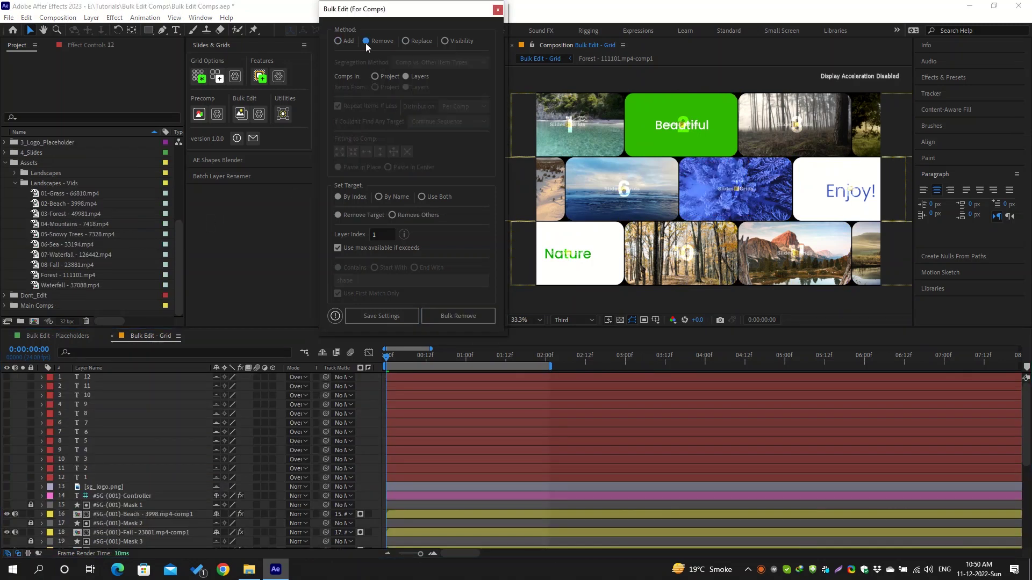
click(450, 317)
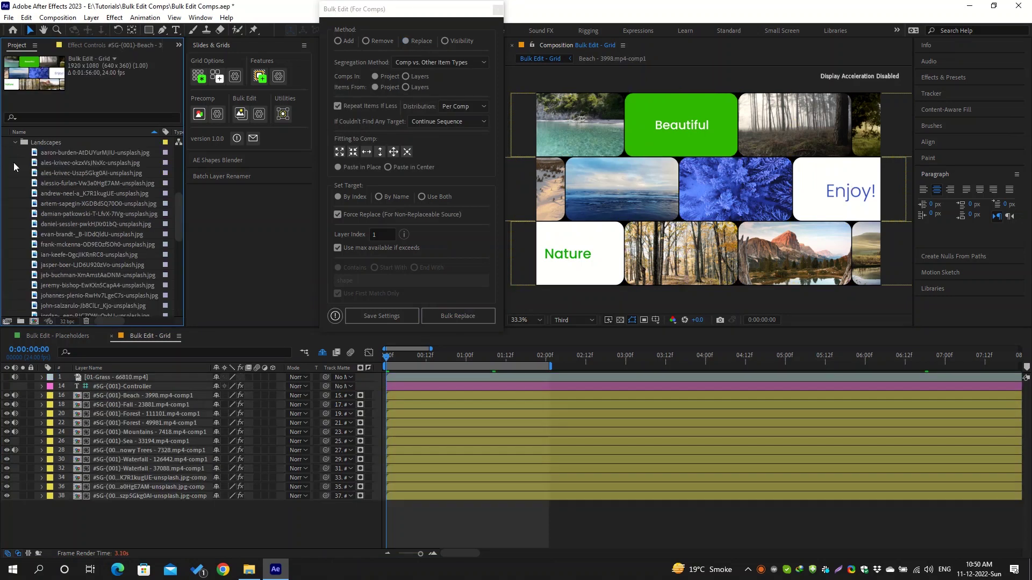
drag(21, 152, 75, 277)
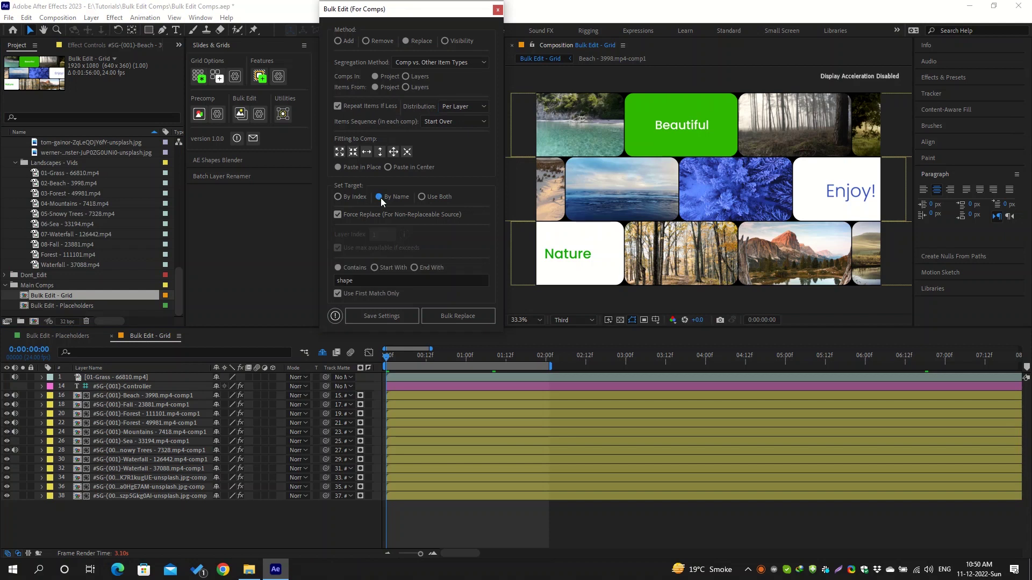
click(450, 315)
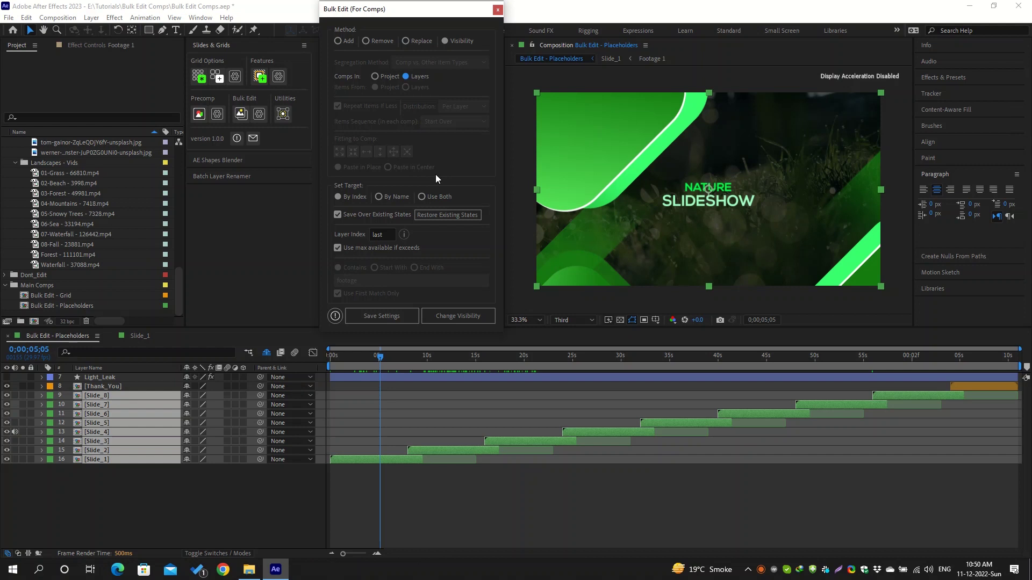
Step: Toggle the last layer's visibility in every slide and inspect Slide_1's #SG-(visib-info) layer
click(454, 318)
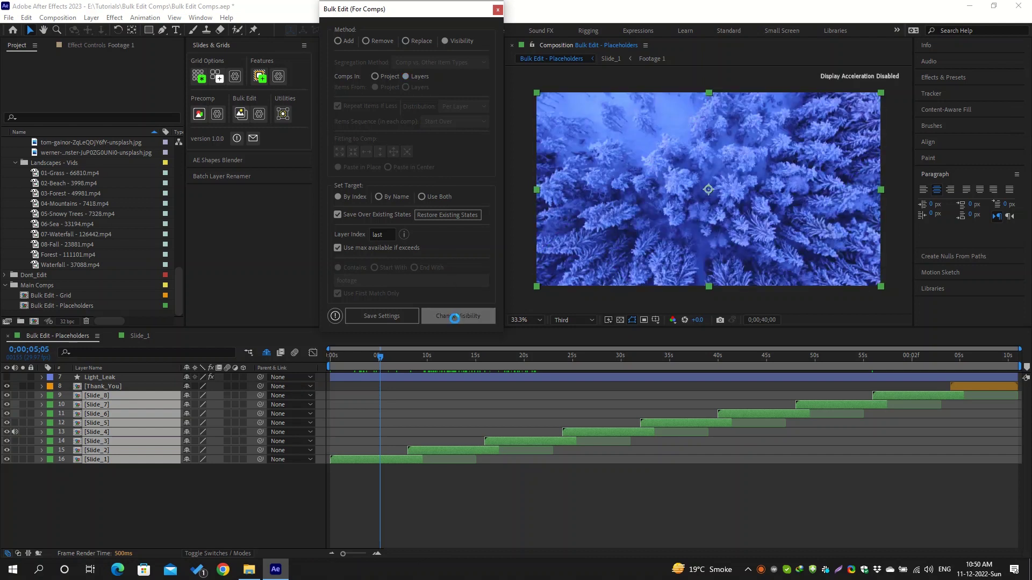
drag(380, 356, 595, 356)
drag(674, 424, 582, 401)
click(146, 335)
click(154, 542)
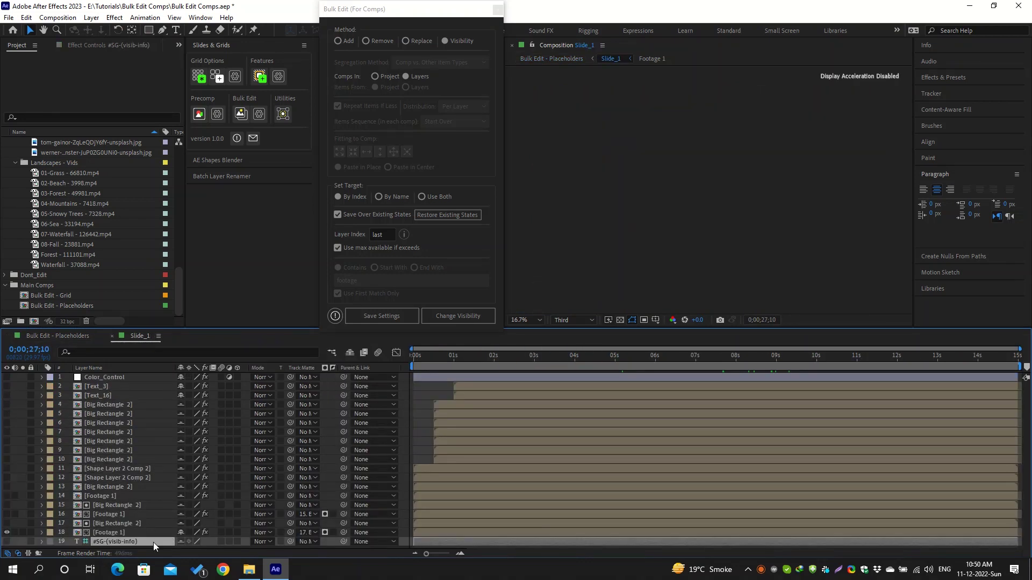
Step: In Bulk Edit - Placeholders, restore the staggered full-frame slide sequence and preview it to 34 seconds
click(58, 336)
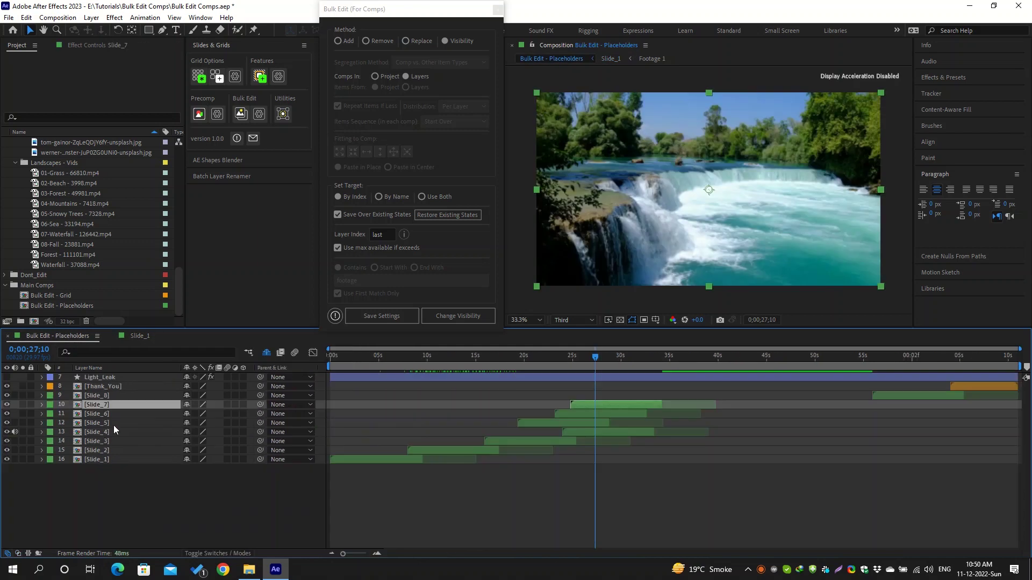
key(ctrl+z)
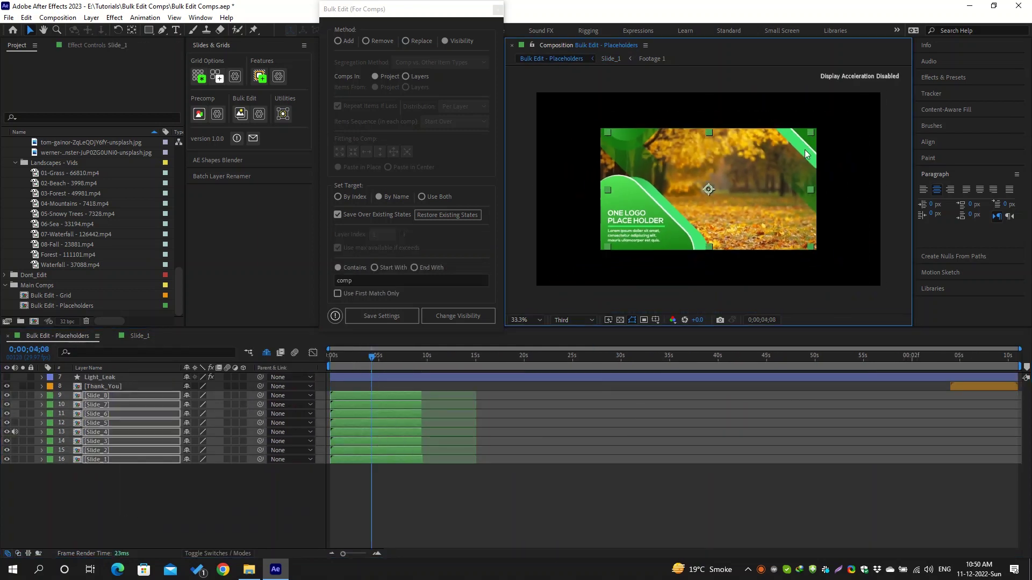
click(817, 172)
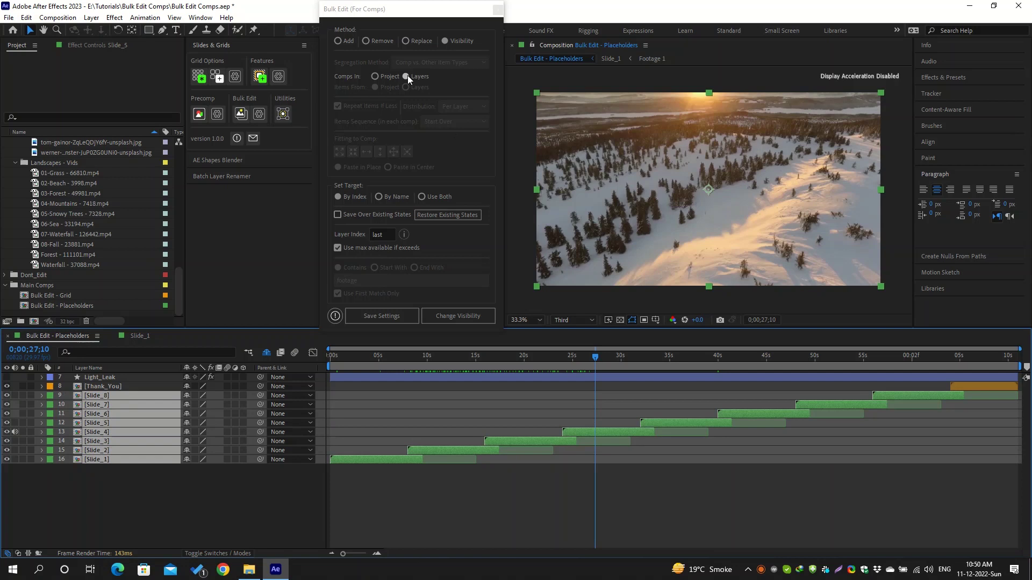
click(406, 76)
drag(453, 358, 665, 357)
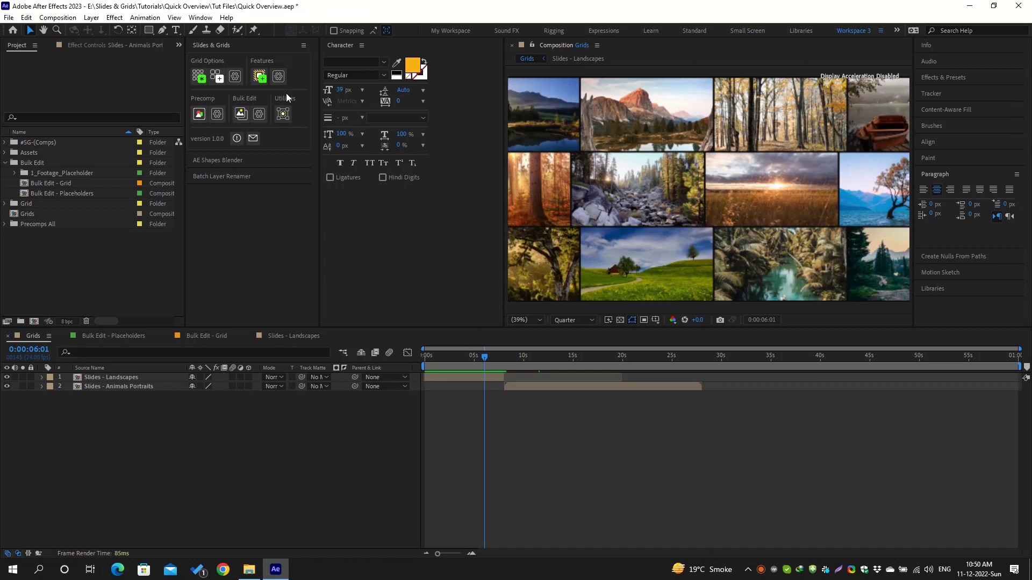
Step: Read through the Grid Options help text, close it, and save the current grid settings
click(235, 76)
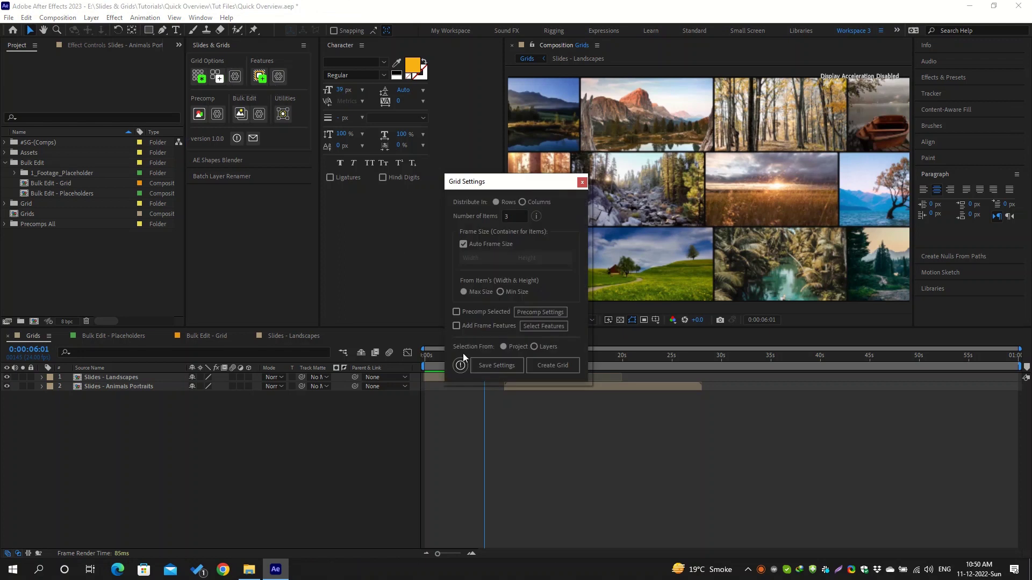
click(461, 365)
scroll(484, 313, down, 3)
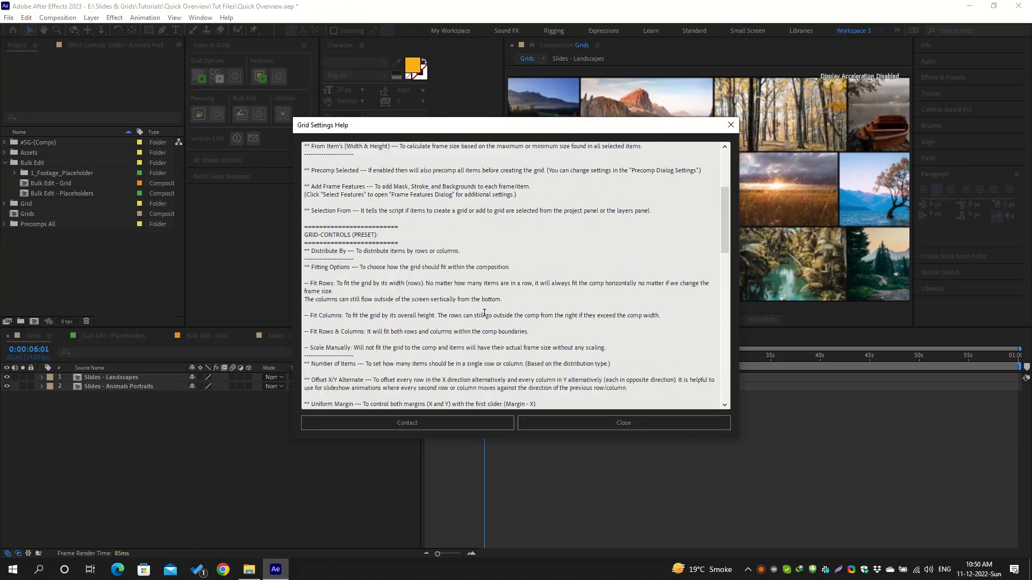
scroll(485, 316, down, 8)
click(558, 425)
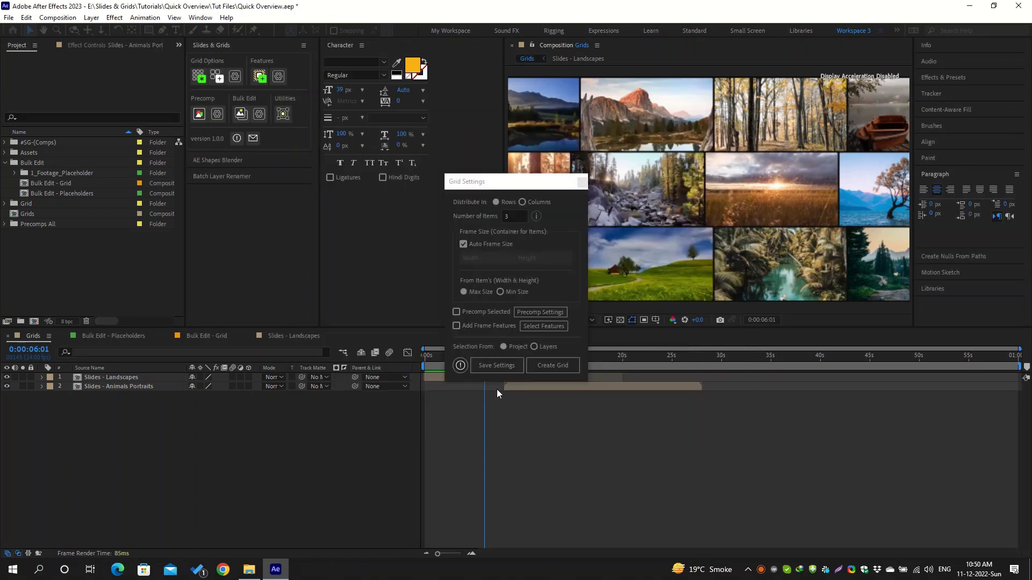
click(488, 366)
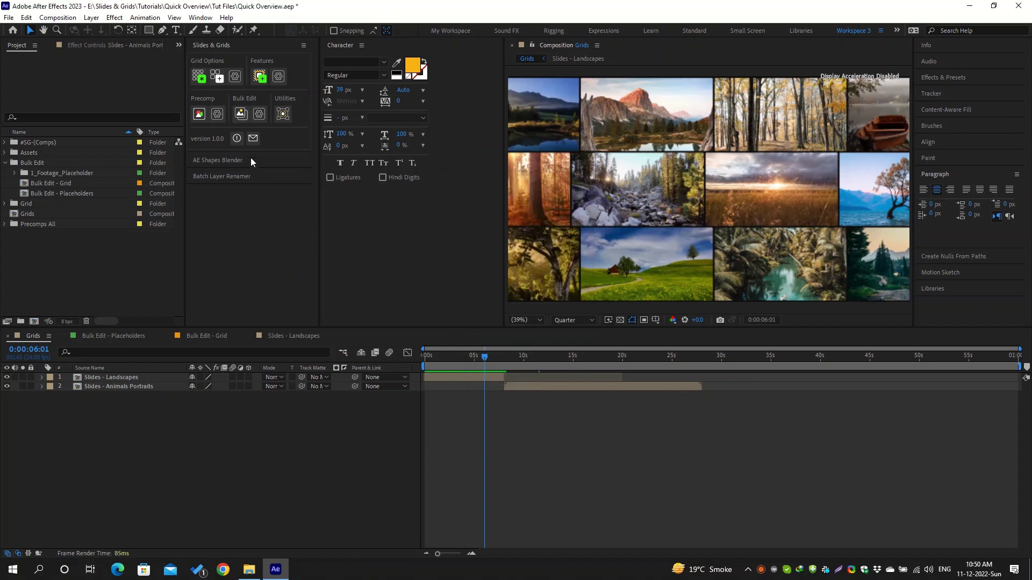